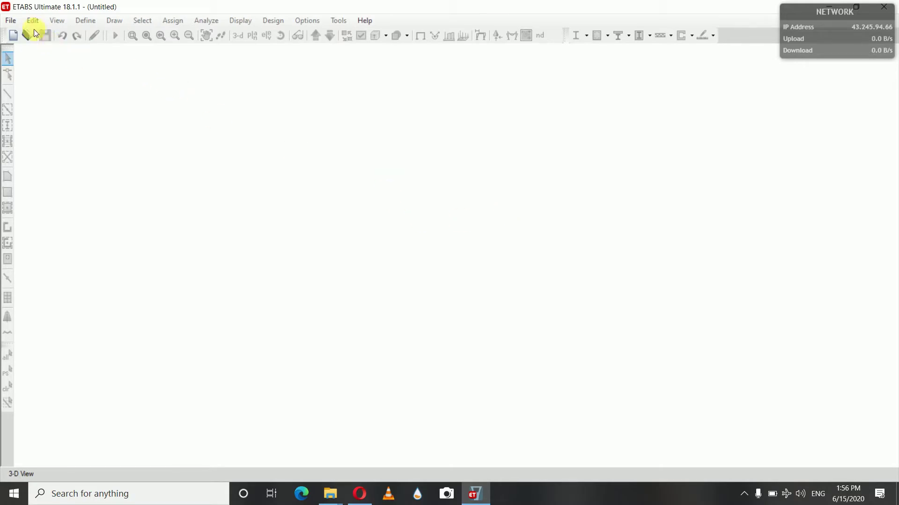
Create a new blank four-story model with the default 8 m grid, lines A–D and 1–4
left_click(11, 20)
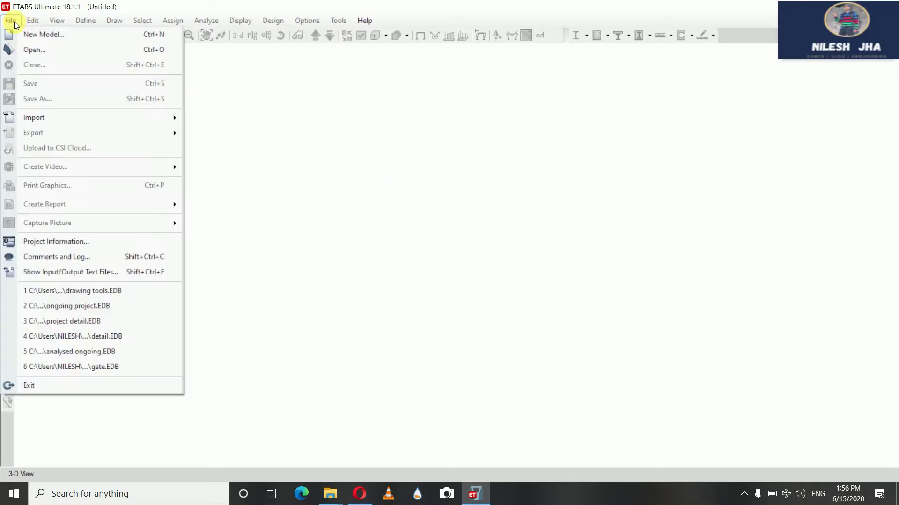
left_click(60, 34)
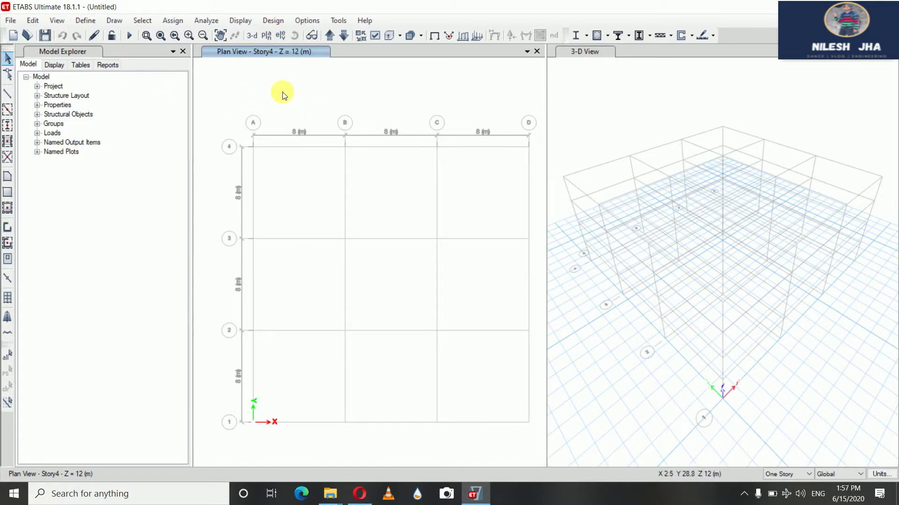
Draw a beam-section frame along grid line 3 from B to C on all four stories
left_click(9, 111)
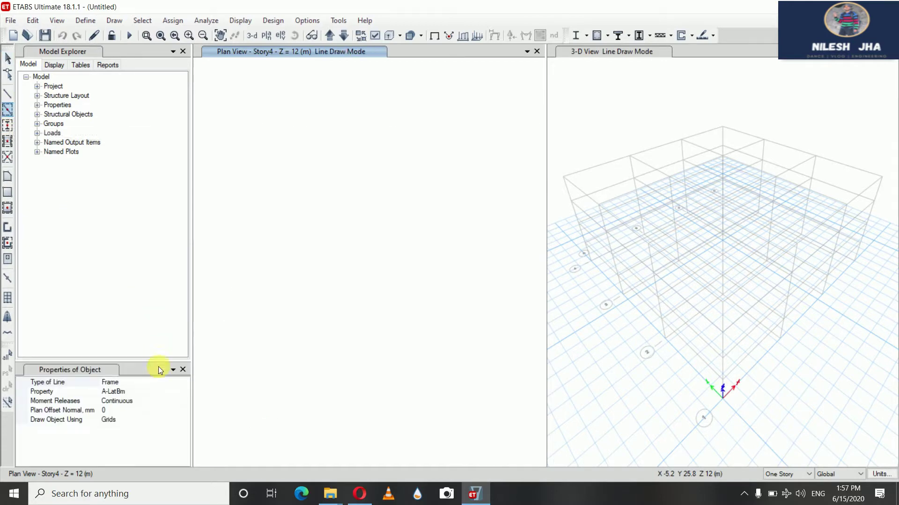
left_click(113, 392)
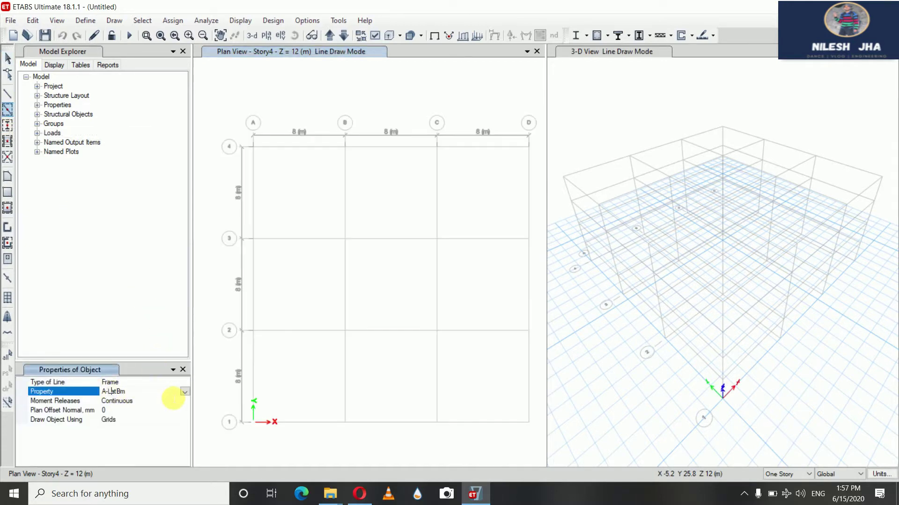
left_click(185, 392)
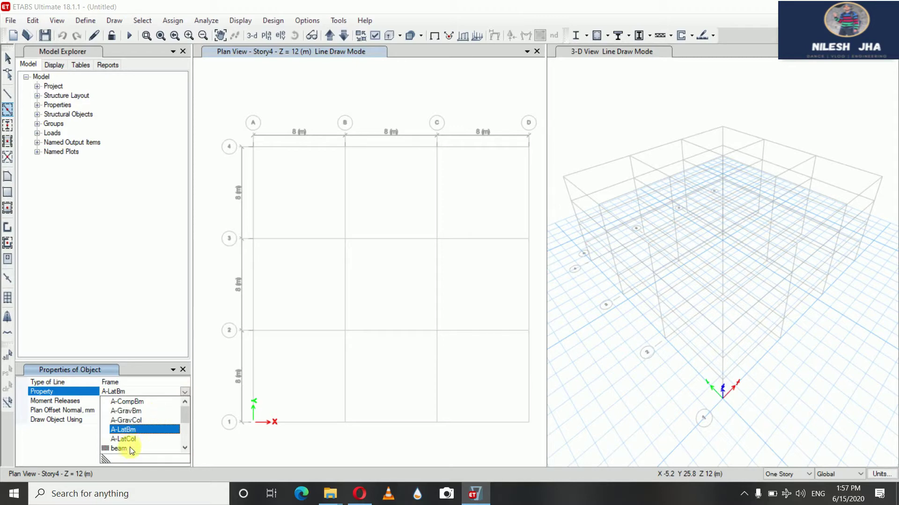
left_click(120, 448)
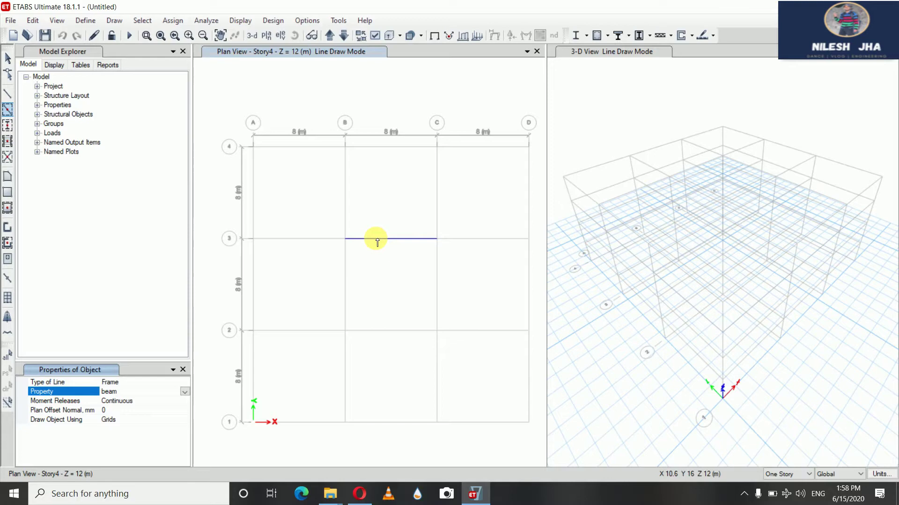
left_click(788, 475)
left_click(781, 492)
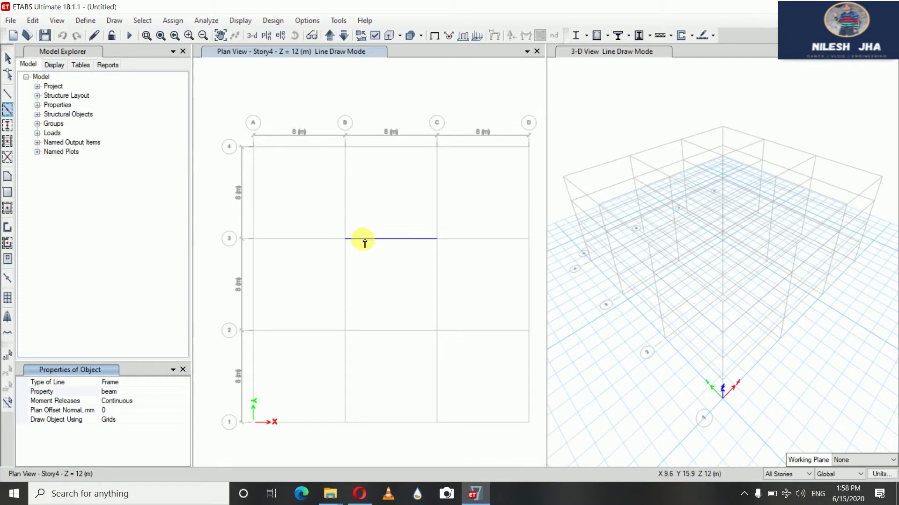
left_click(370, 240)
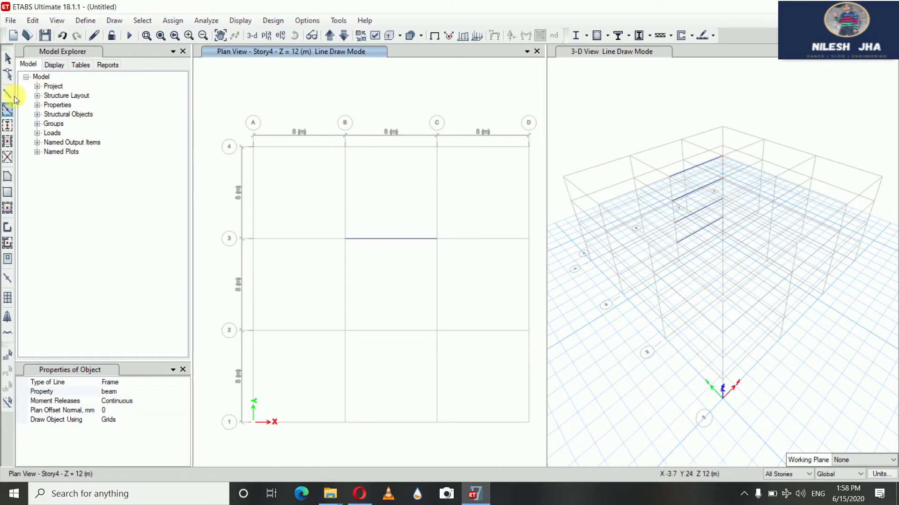
Divide the grid-3 B–C beams on every story into 2 frame objects each
left_click(9, 60)
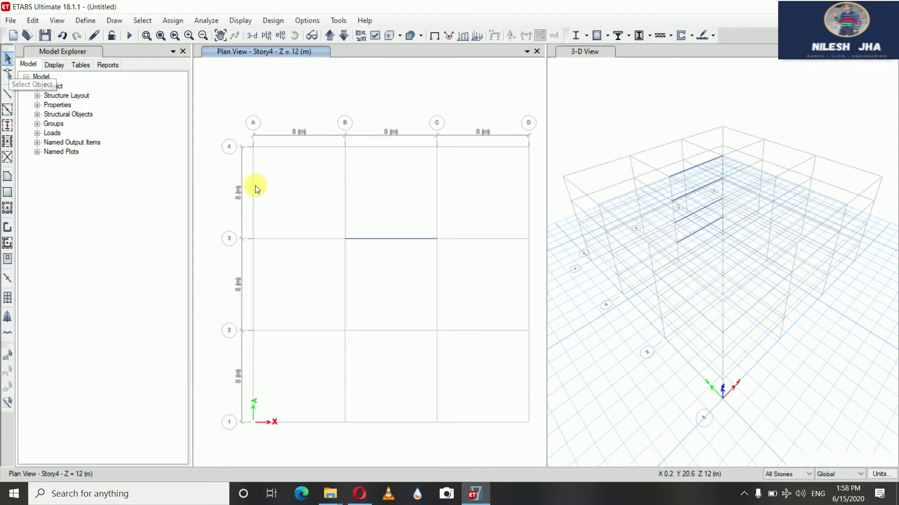
left_click(387, 239)
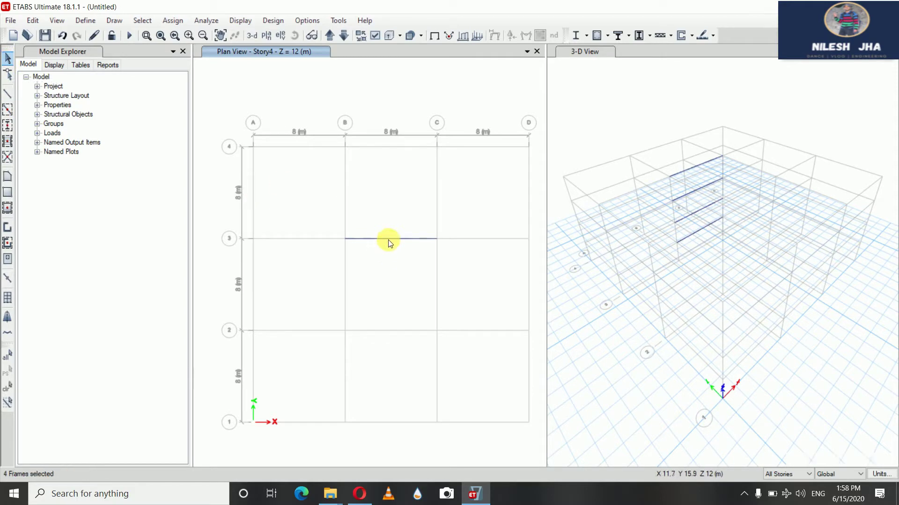
left_click(34, 21)
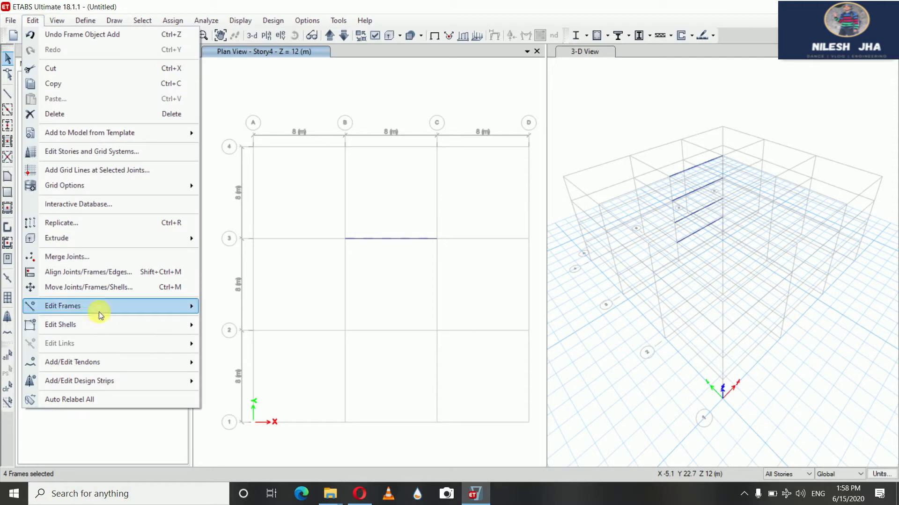
mouse_move(190, 318)
left_click(251, 306)
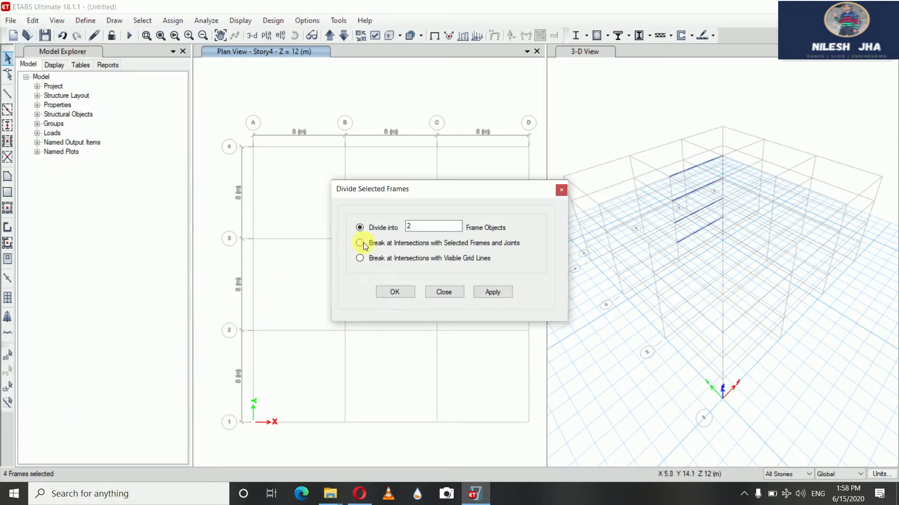
left_click(487, 291)
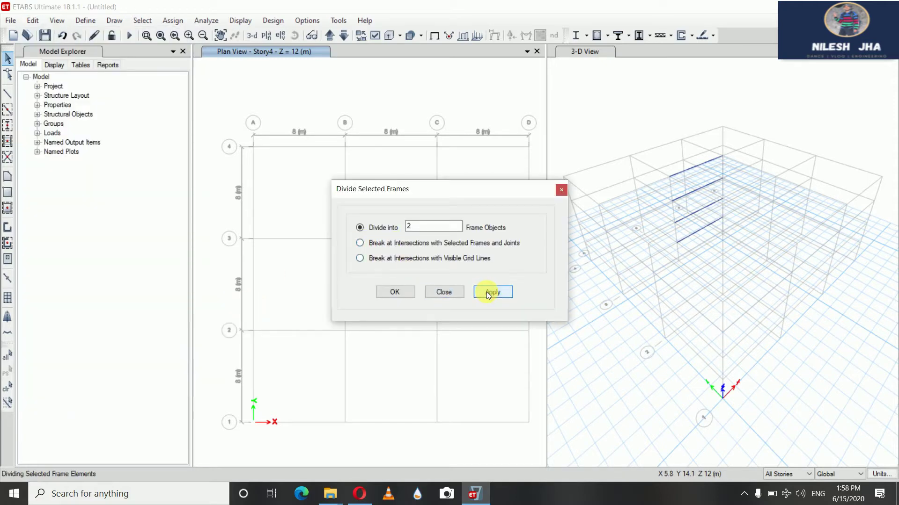
left_click(396, 292)
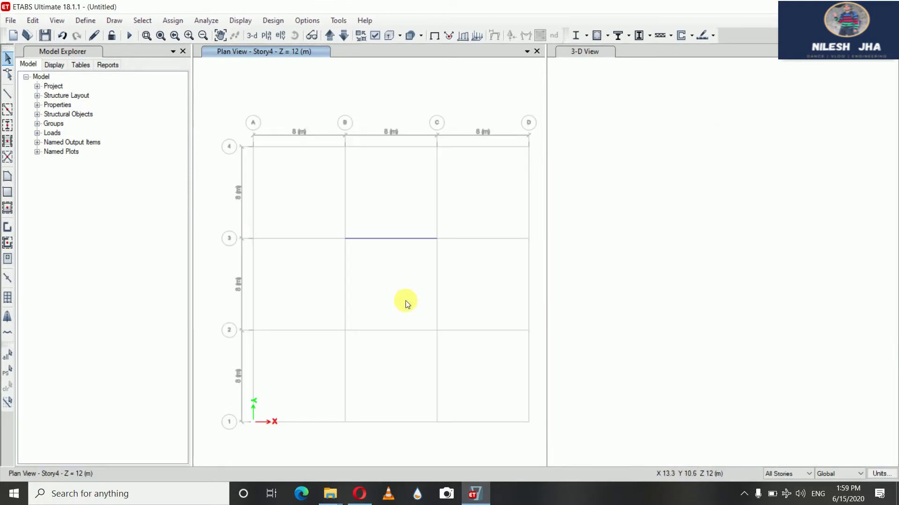
left_click(361, 242)
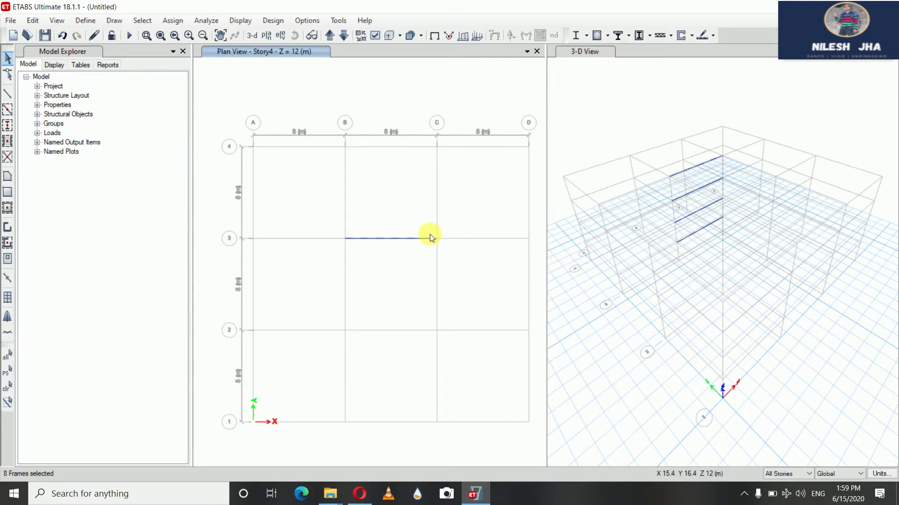
left_click(407, 239)
key("ctrl+shift+c")
left_click(369, 239)
Set up a radial frames-to-shells extrusion centred on grid point C3 (16, 16)
left_click(34, 21)
mouse_move(116, 239)
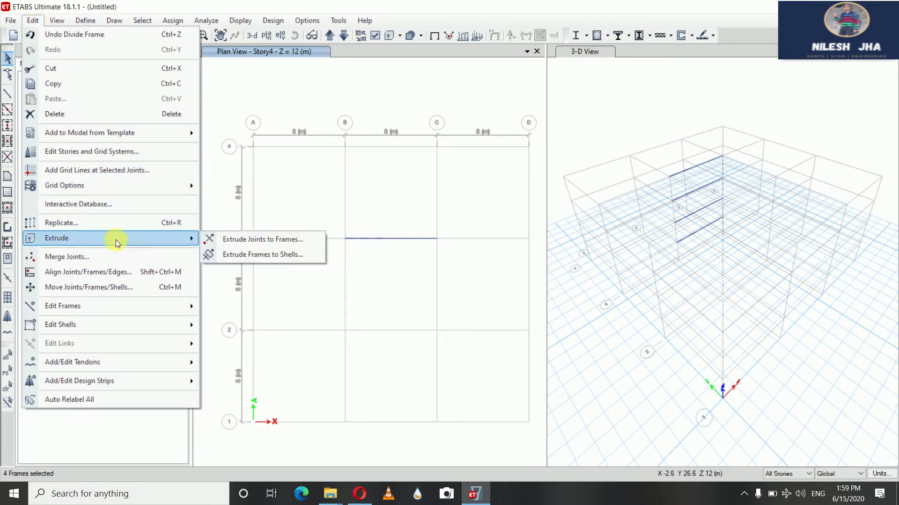
left_click(240, 255)
left_click(558, 209)
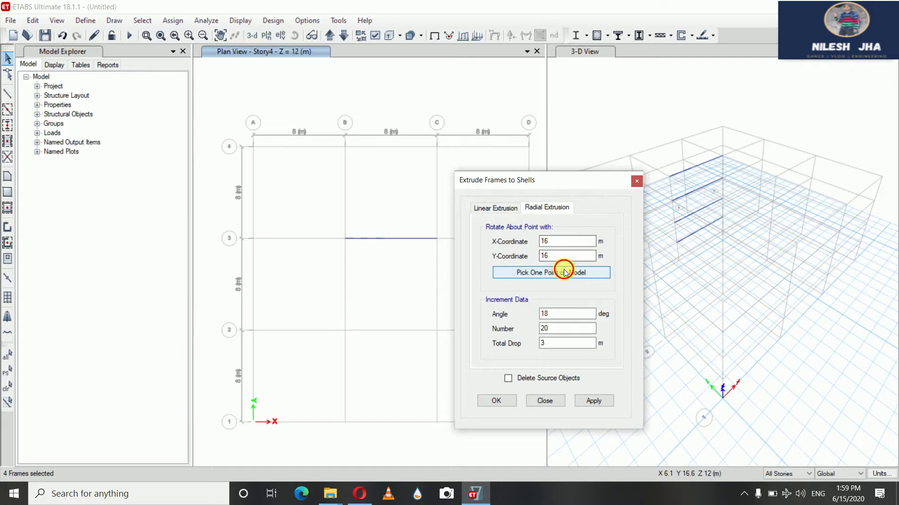
left_click(565, 271)
left_click_drag(568, 188, 611, 181)
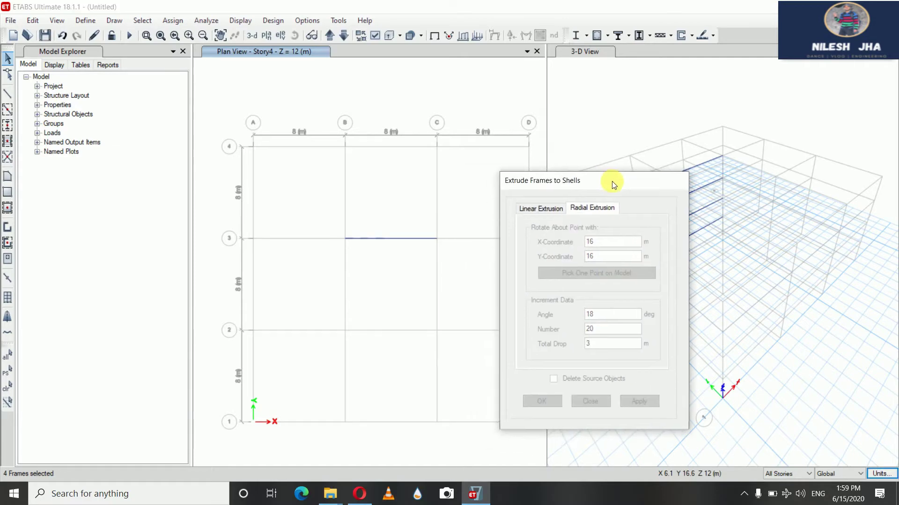
left_click(436, 237)
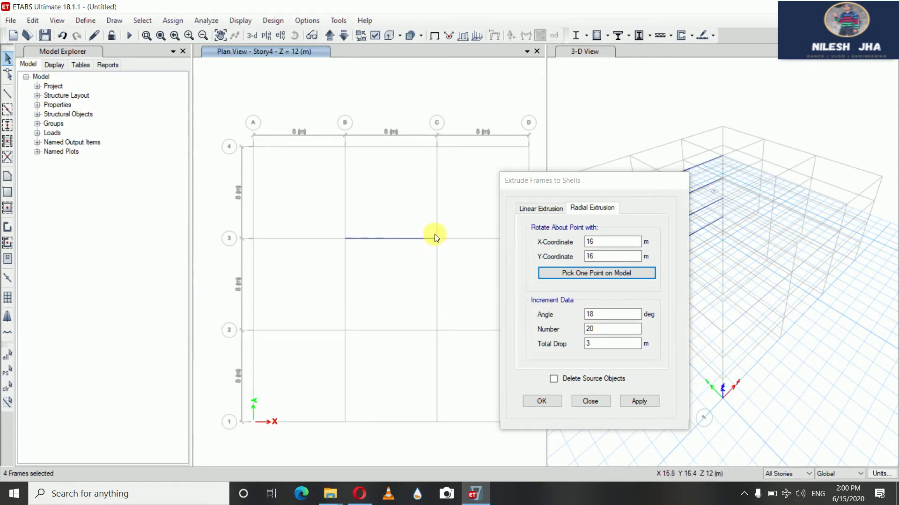
Apply the radial extrusion with 30 steps of 360/30 = 12° and a 3 m total drop
left_click(607, 331)
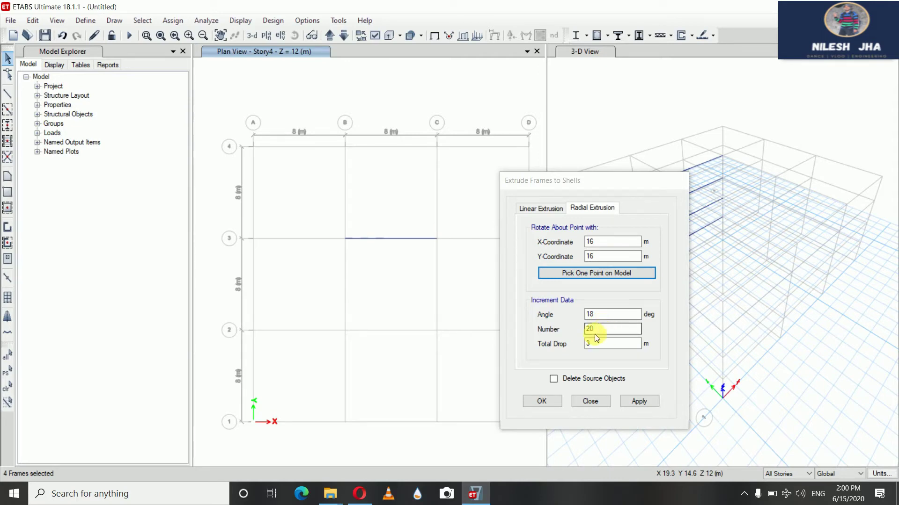
left_click(603, 333)
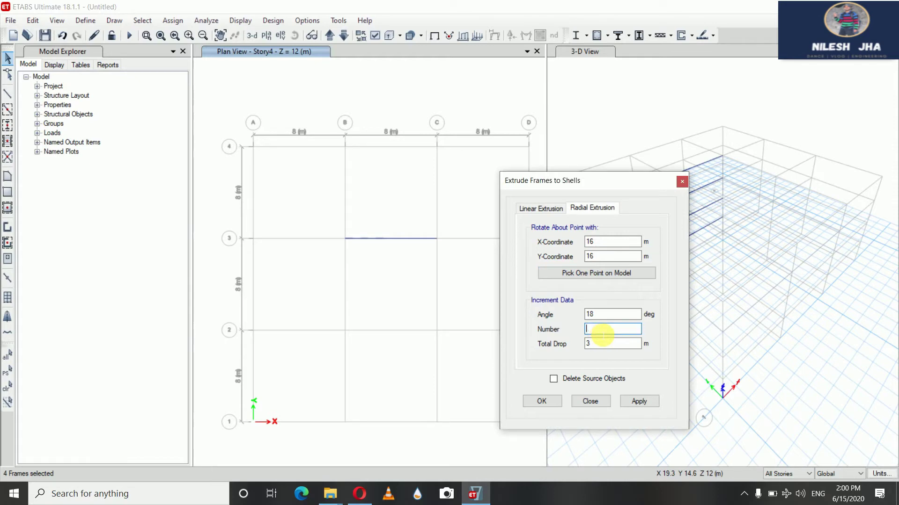
type("30")
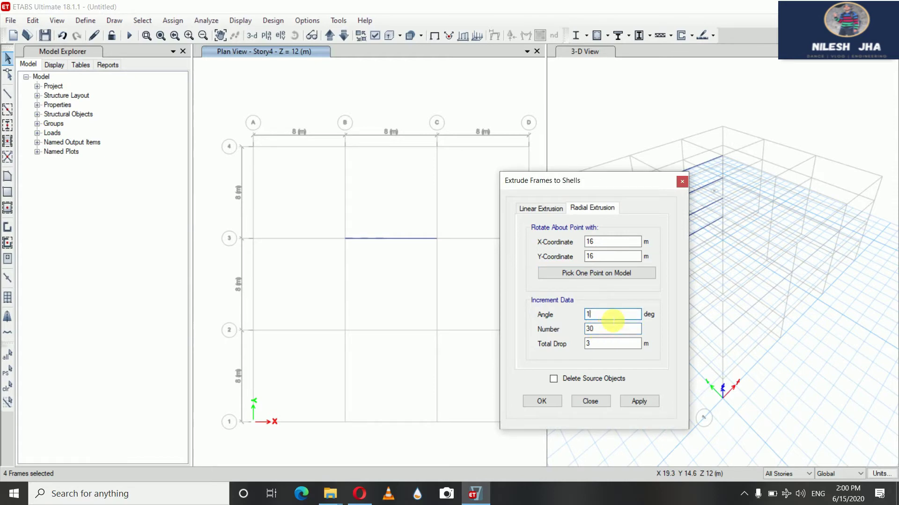
type("360/30")
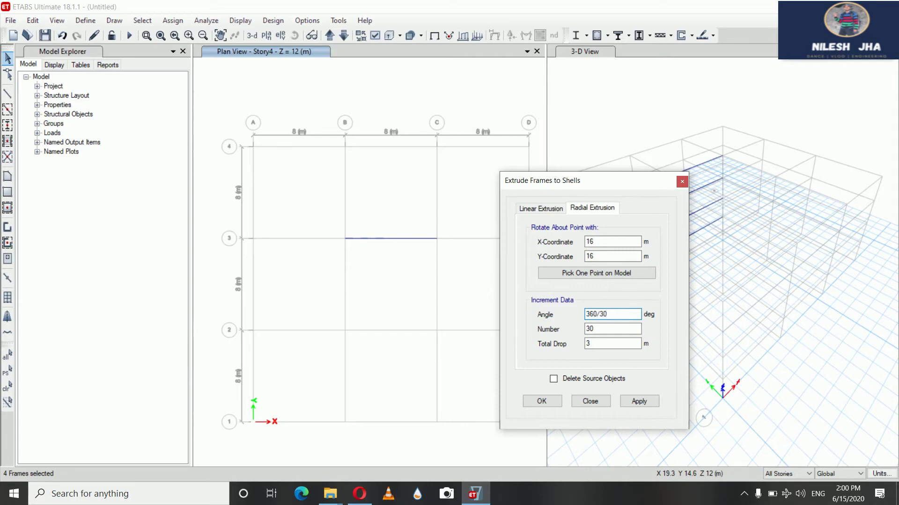
key("Tab")
left_click(640, 401)
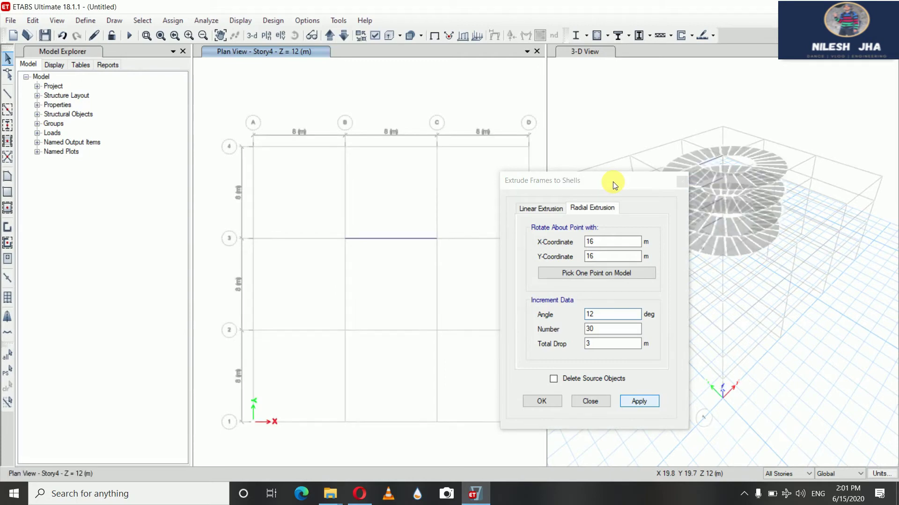
Colour the 3-D view's objects by section properties
left_click_drag(613, 181, 364, 291)
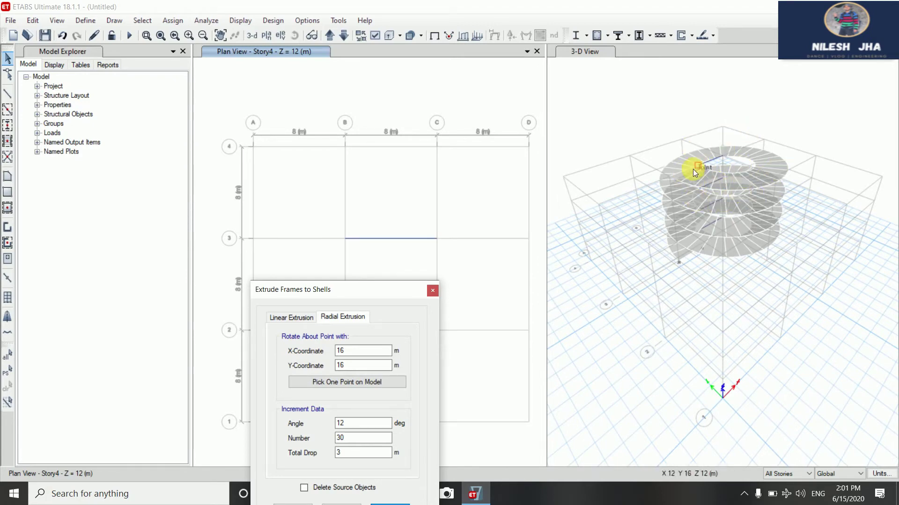
left_click(585, 52)
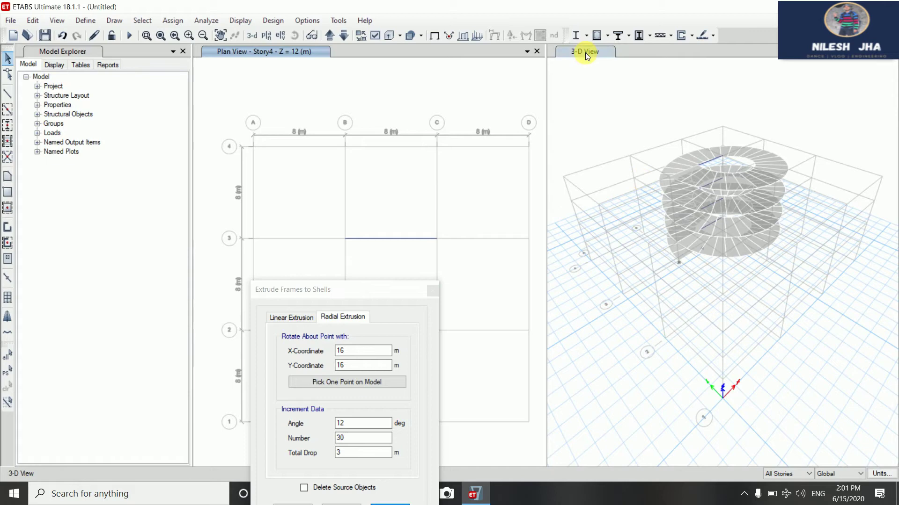
left_click(378, 35)
left_click(452, 99)
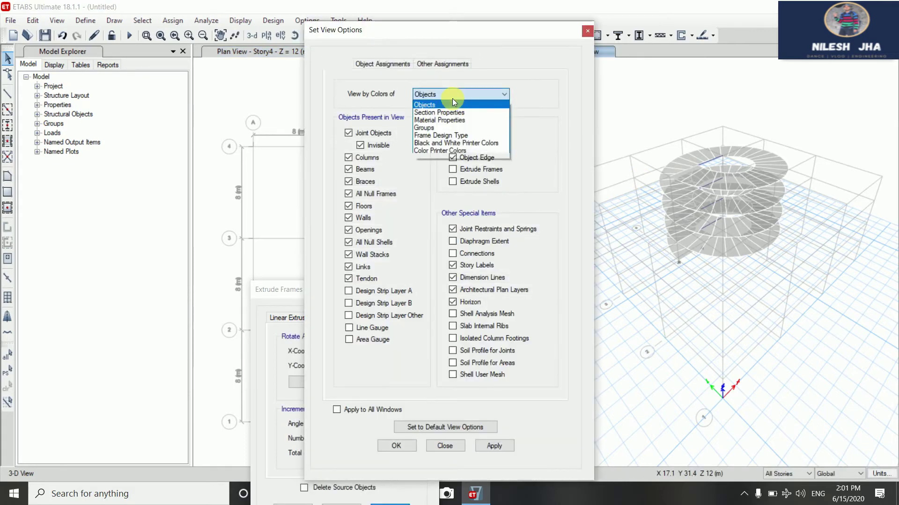
left_click(433, 114)
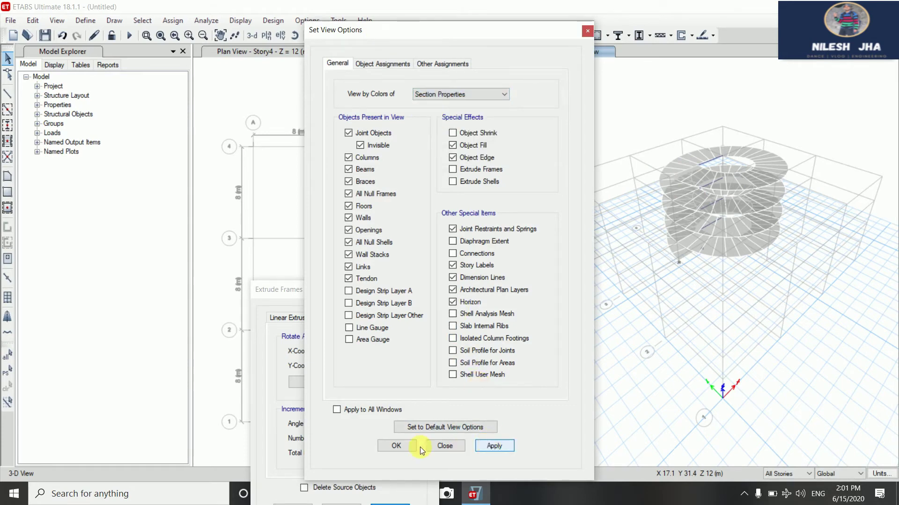
left_click(406, 447)
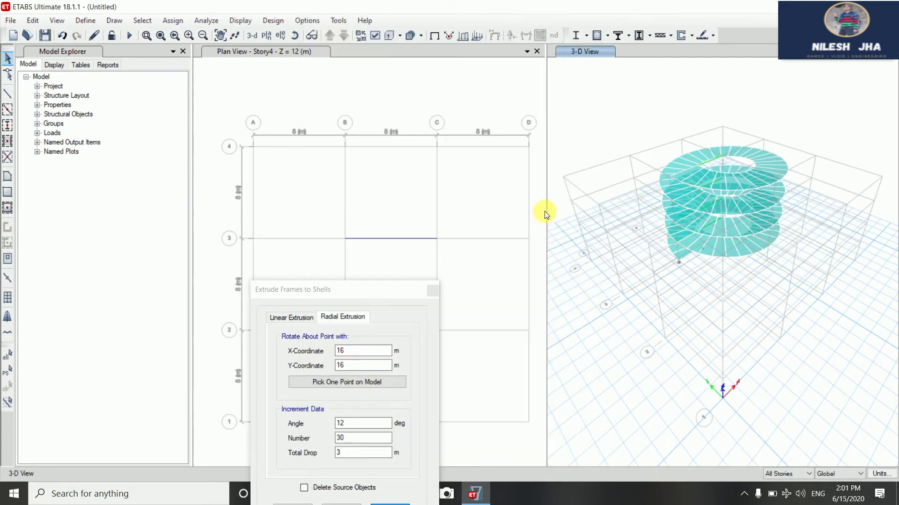
Re-pick grid point C3 (16, 16) as the radial extrusion's rotation centre
left_click(300, 36)
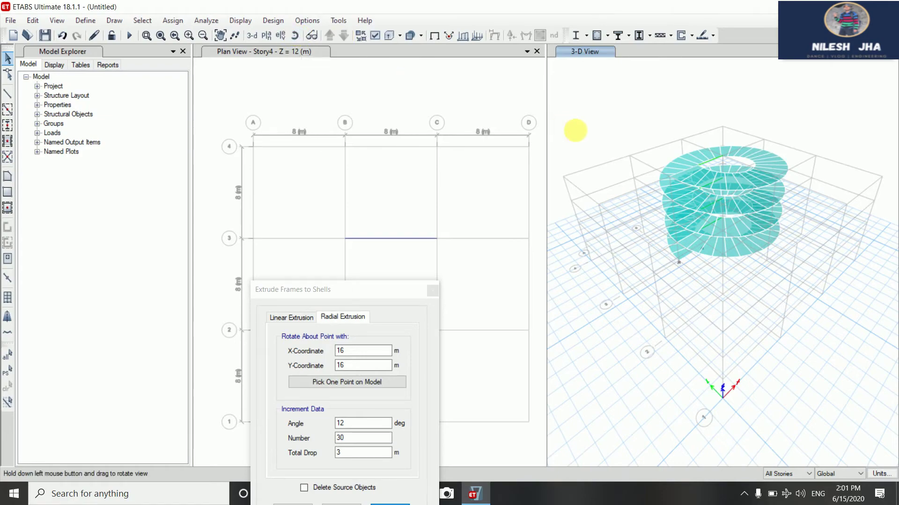
left_click_drag(575, 131, 617, 221)
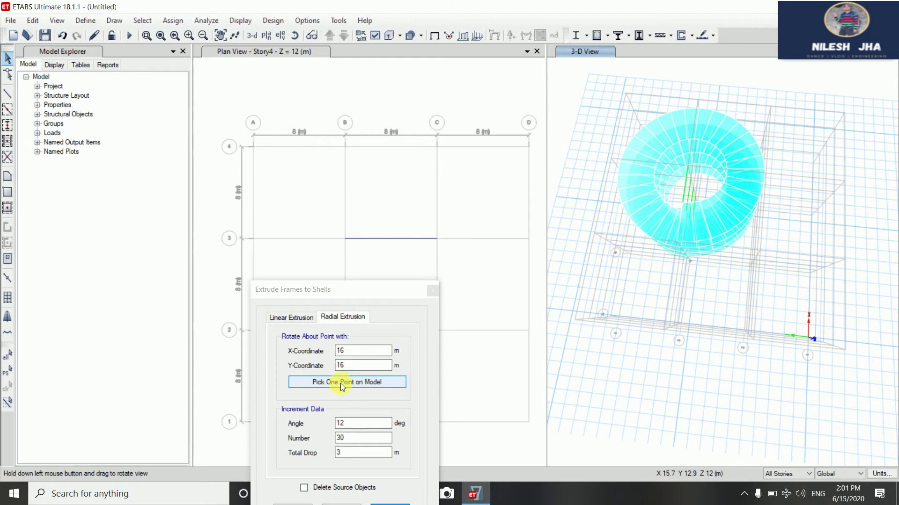
left_click(378, 385)
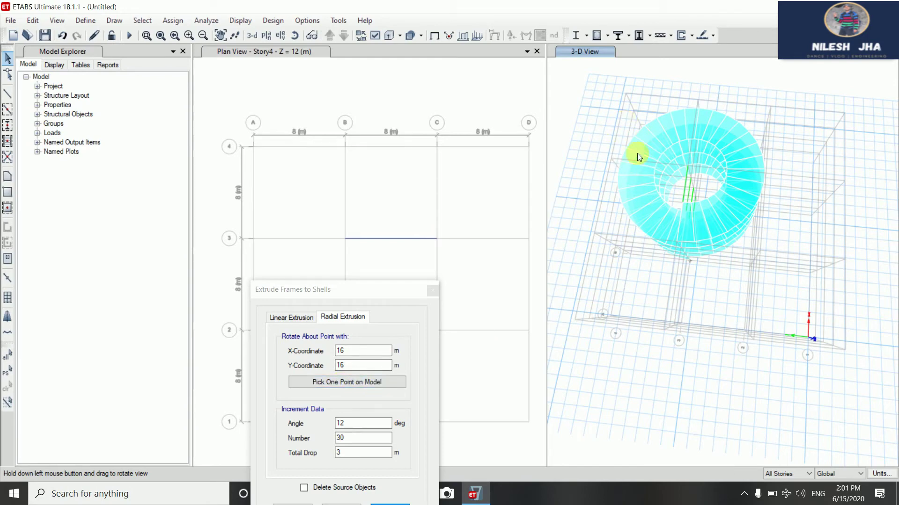
left_click(698, 205)
left_click_drag(371, 287, 182, 118)
Select the joints at grid point B3 and at the B–C beam midpoint
left_click(243, 121)
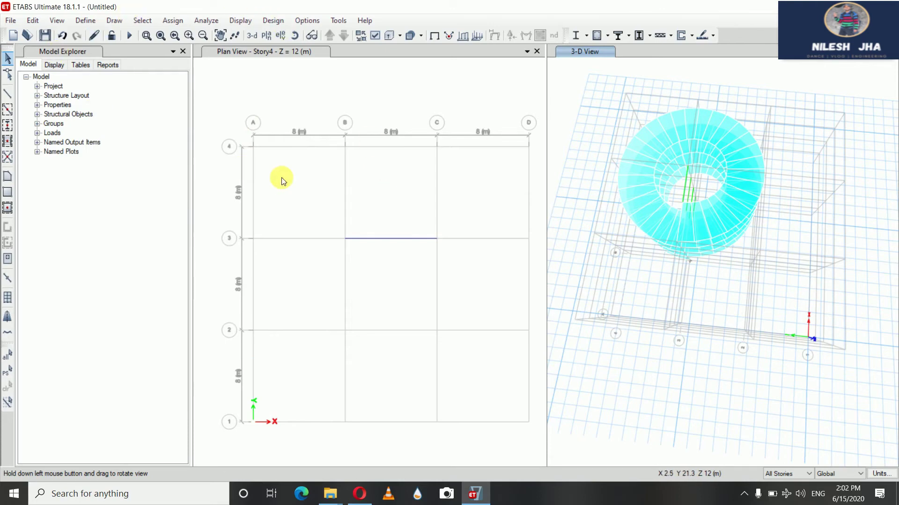
left_click(344, 240)
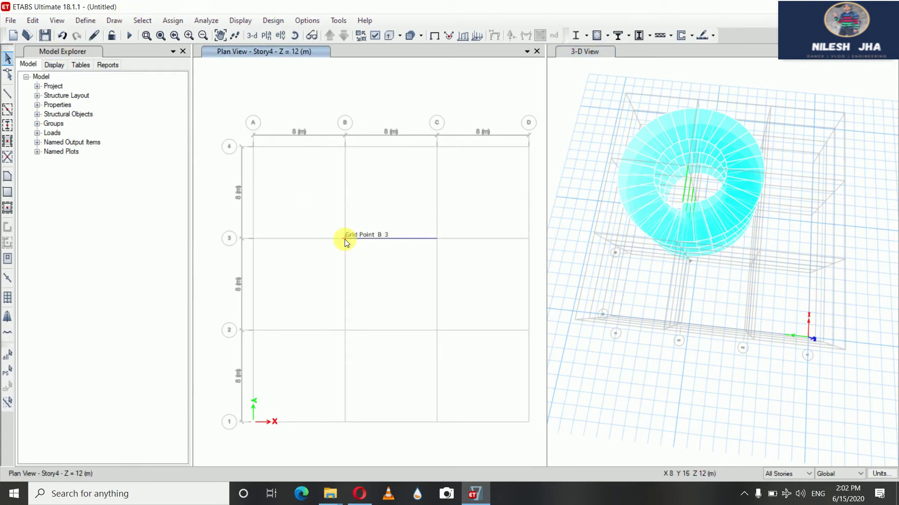
left_click(390, 238)
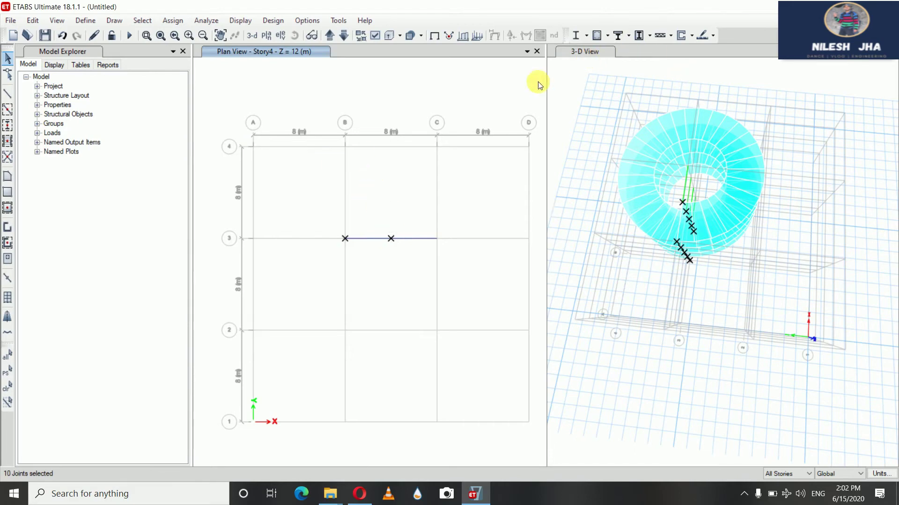
Set the story scope to One Story and deselect the joints at the spiral's bottom
left_click(785, 473)
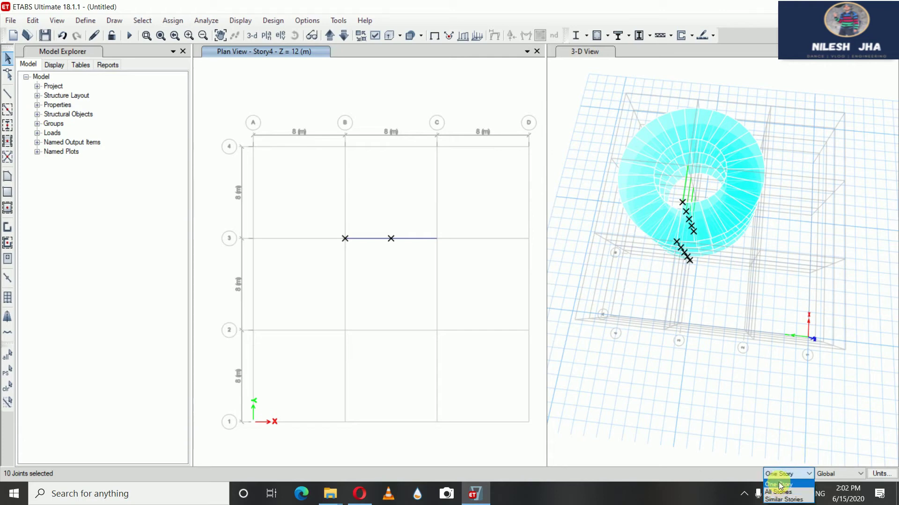
left_click(780, 485)
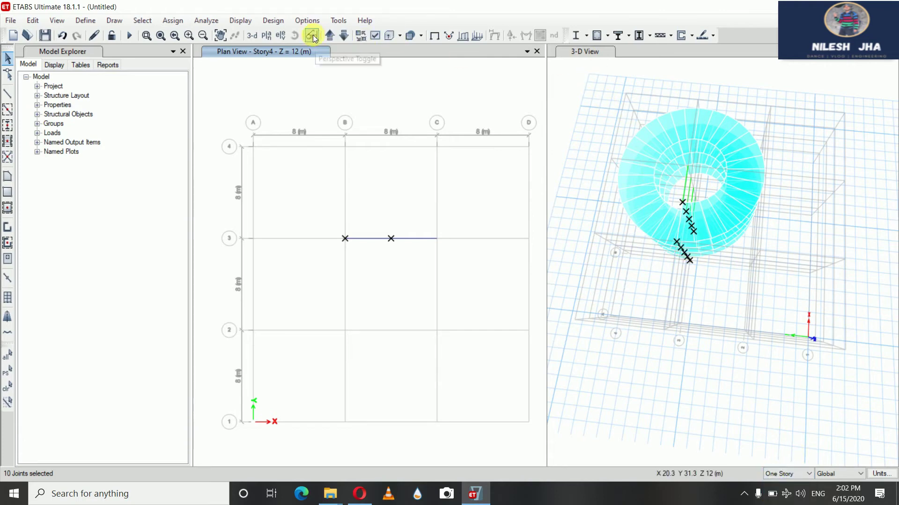
left_click(585, 50)
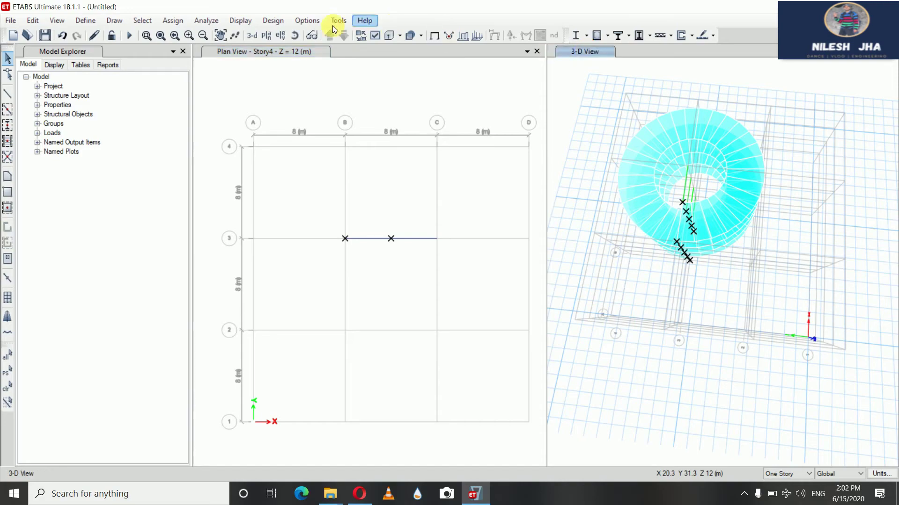
left_click(294, 35)
left_click_drag(549, 137, 521, 10)
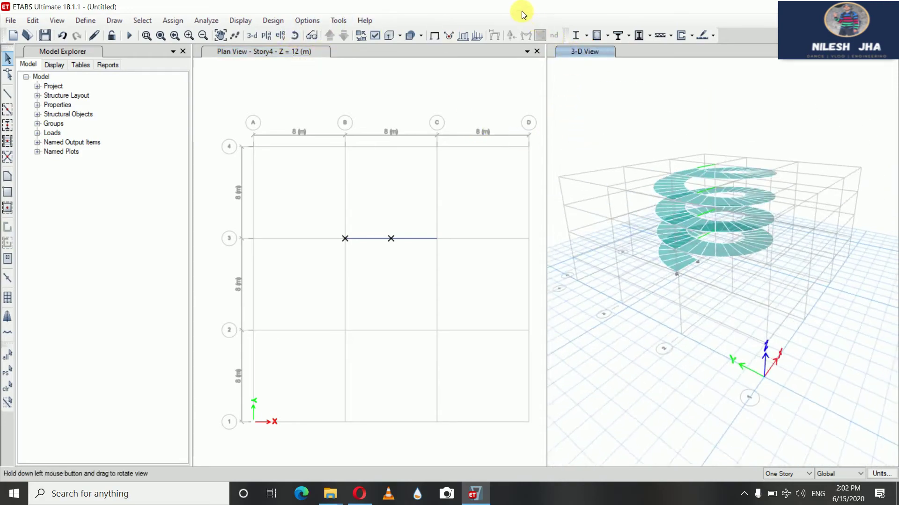
left_click(675, 268)
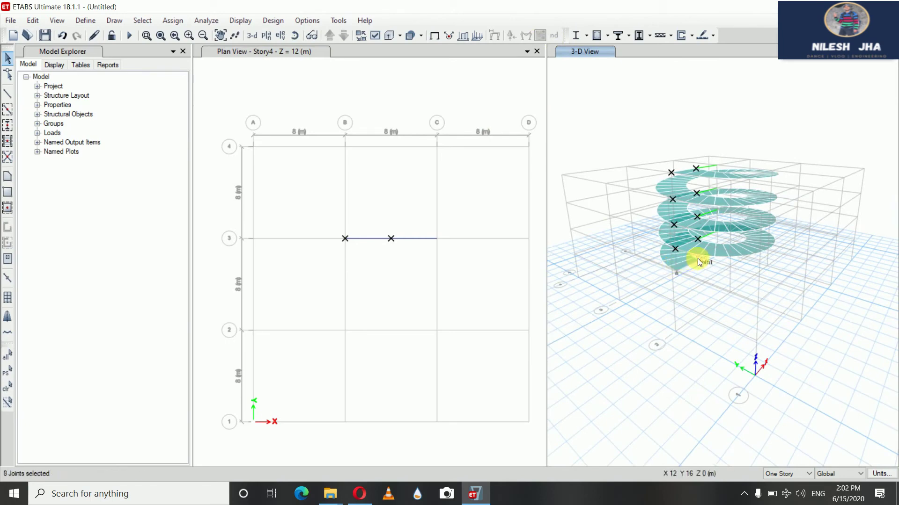
Set up a radial joints-to-frames extrusion centred on grid point C3
left_click(33, 20)
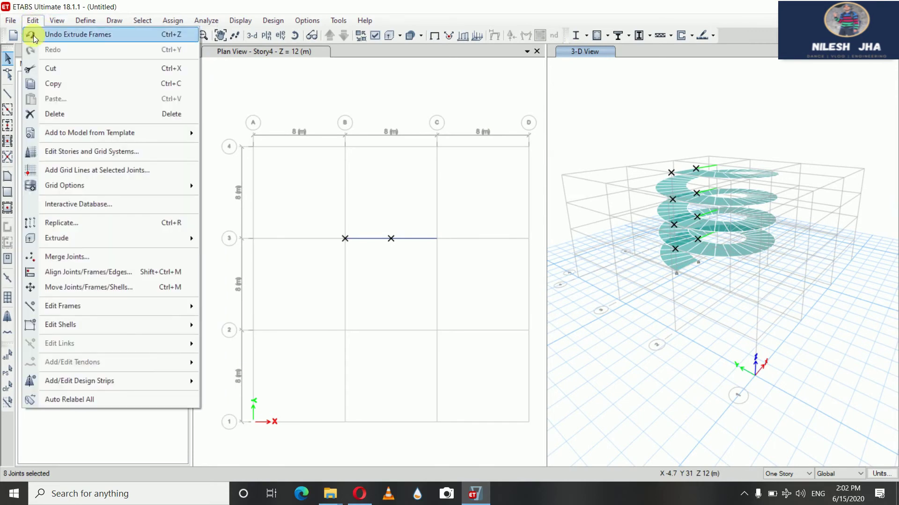
mouse_move(96, 238)
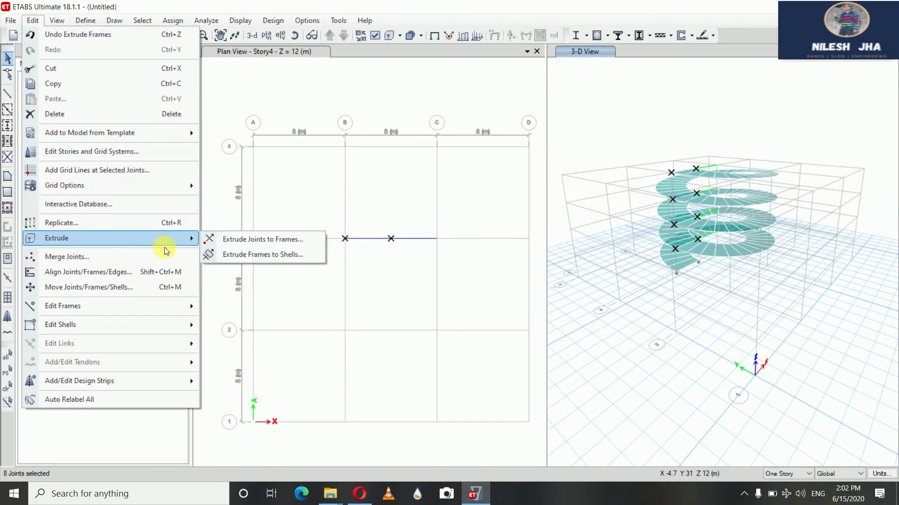
left_click(243, 240)
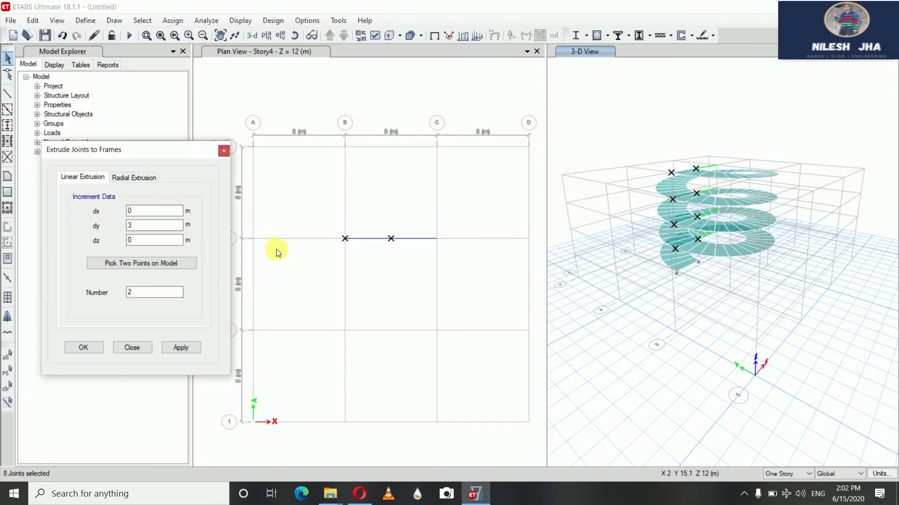
left_click(148, 178)
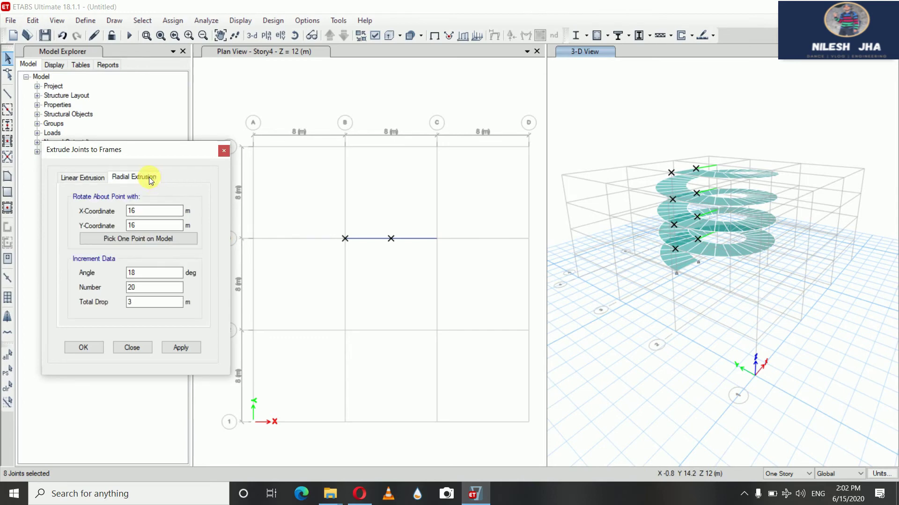
left_click(156, 240)
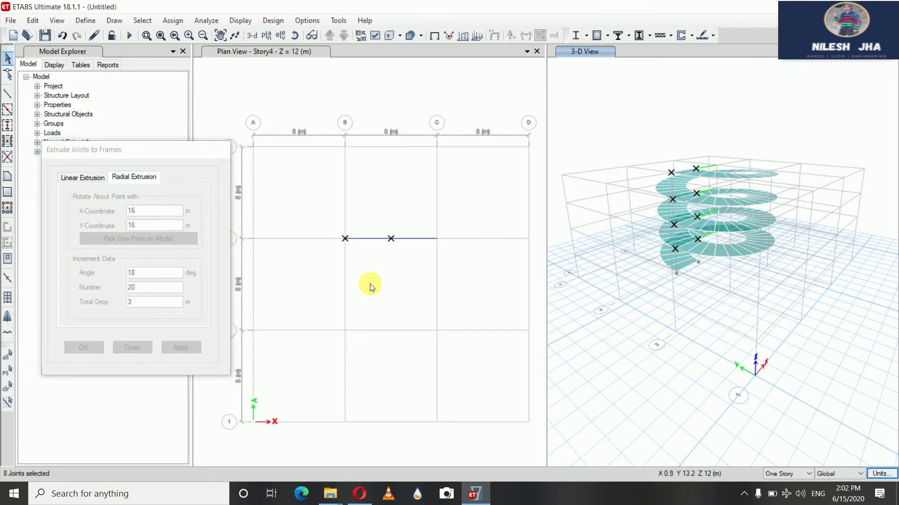
left_click(437, 240)
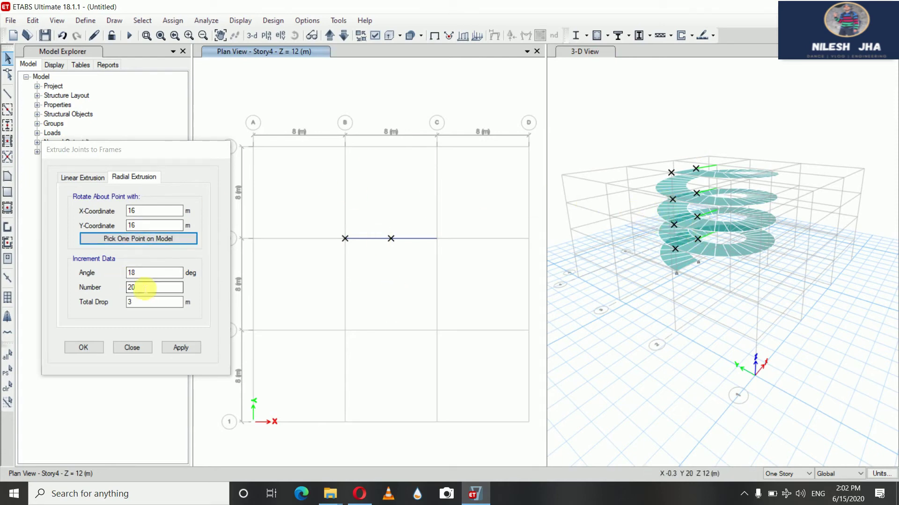
Extrude the joints into frames with 30 steps at 360/30 = 12° each
left_click(145, 288)
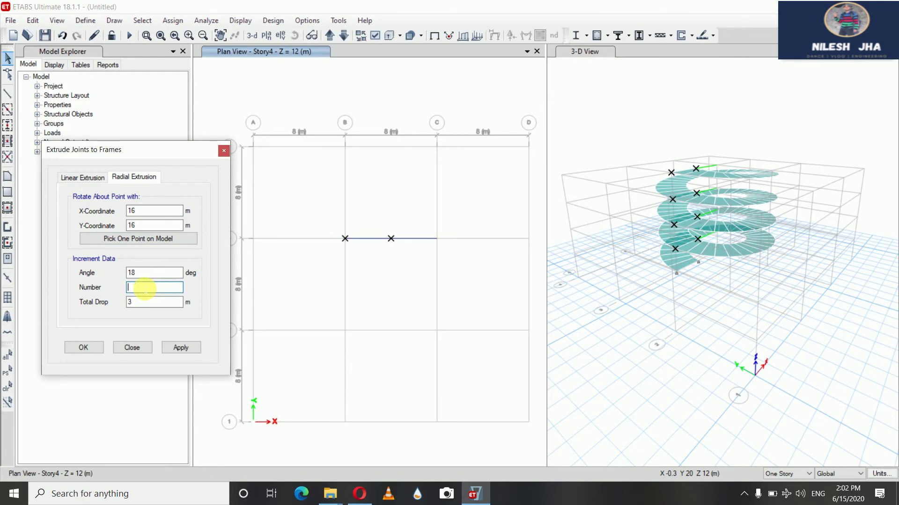
type("30")
left_click(149, 275)
key("BackSpace")
key("BackSpace")
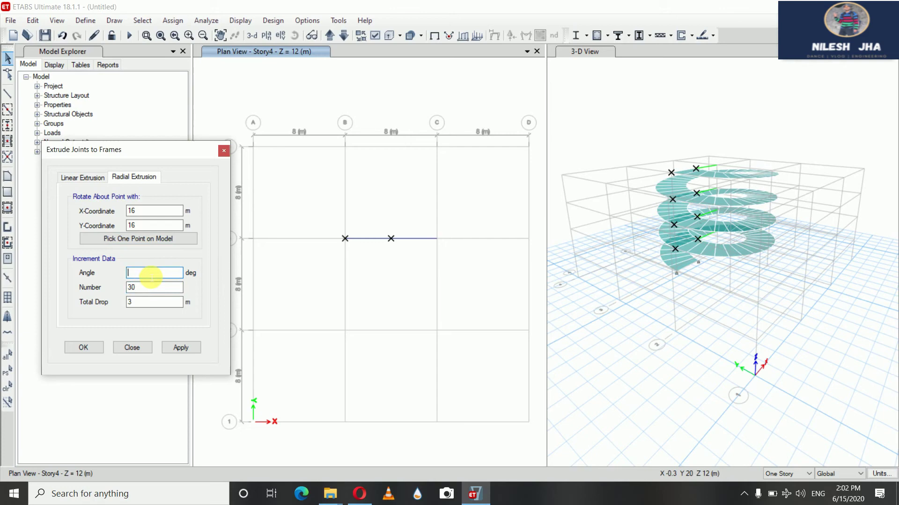
type("36")
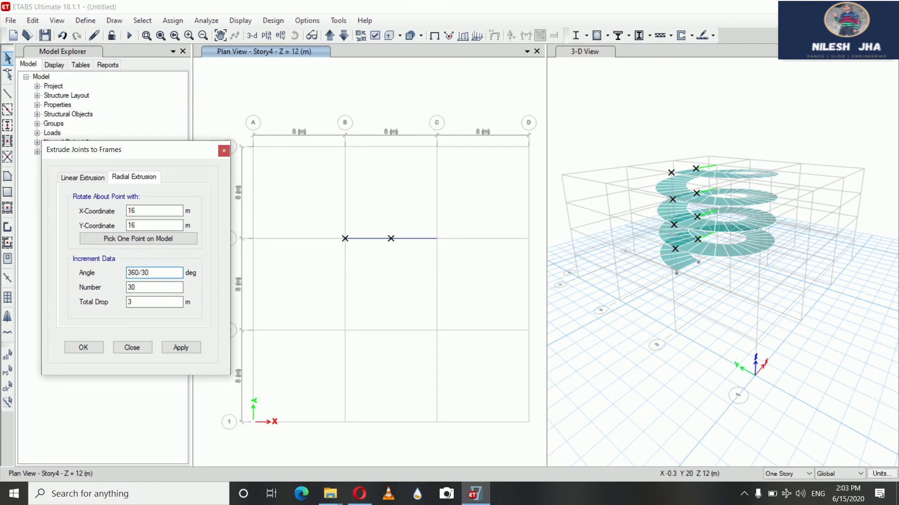
type("0/30")
key("Tab")
left_click(180, 348)
left_click(180, 348)
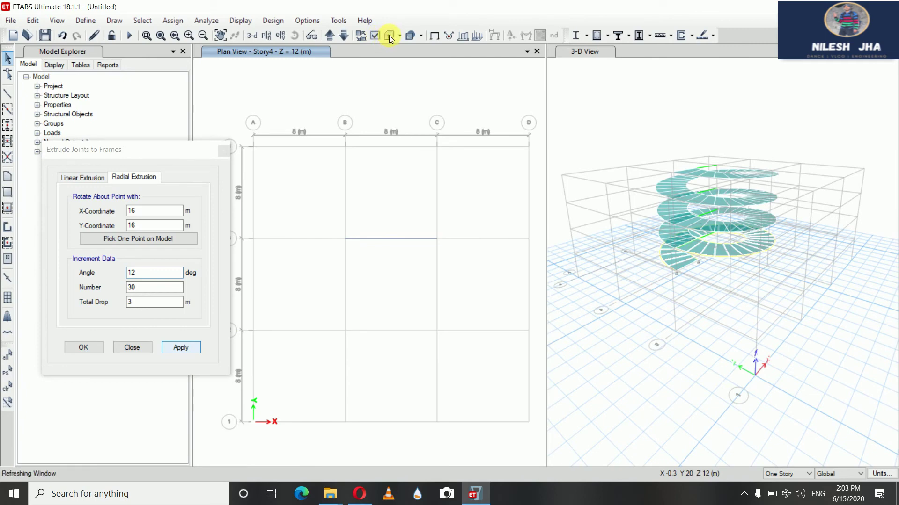
Show frames and shells in extruded view with their real thickness
left_click(223, 150)
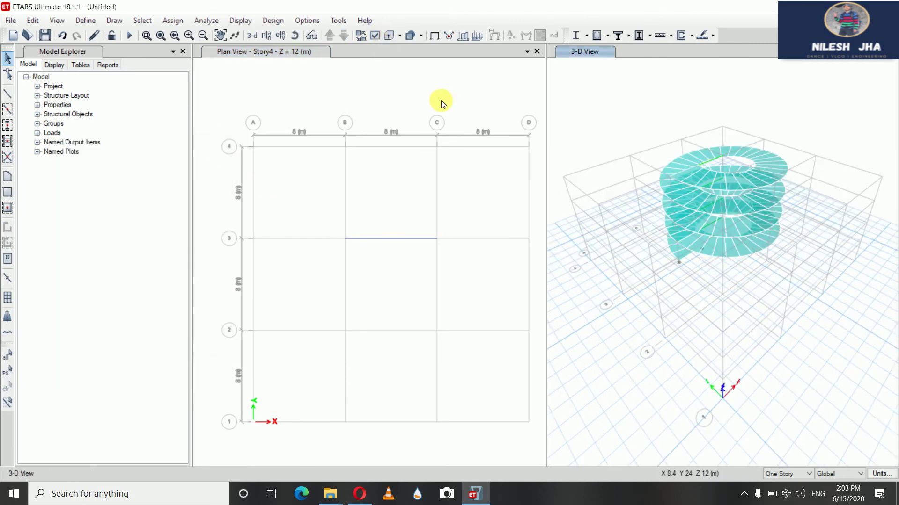
left_click(390, 36)
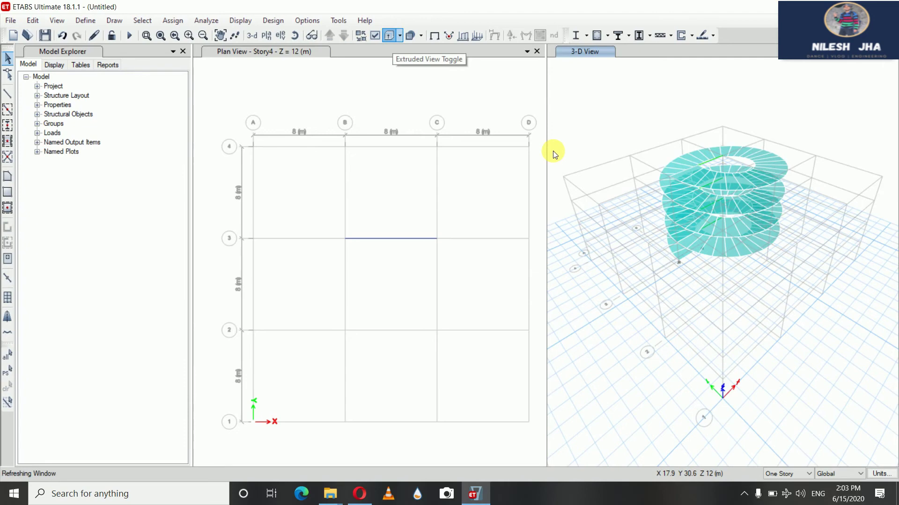
left_click(437, 247)
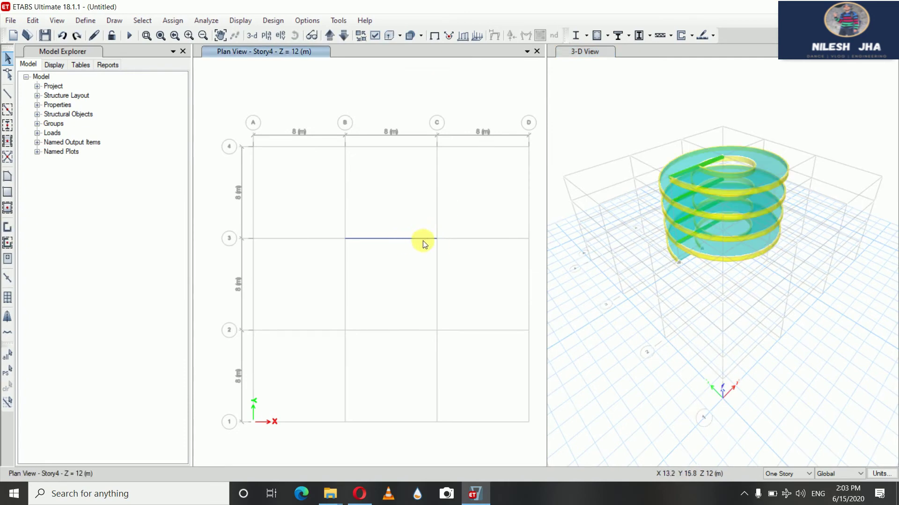
Delete the line-3 beam half next to C3 on all stories
left_click(782, 474)
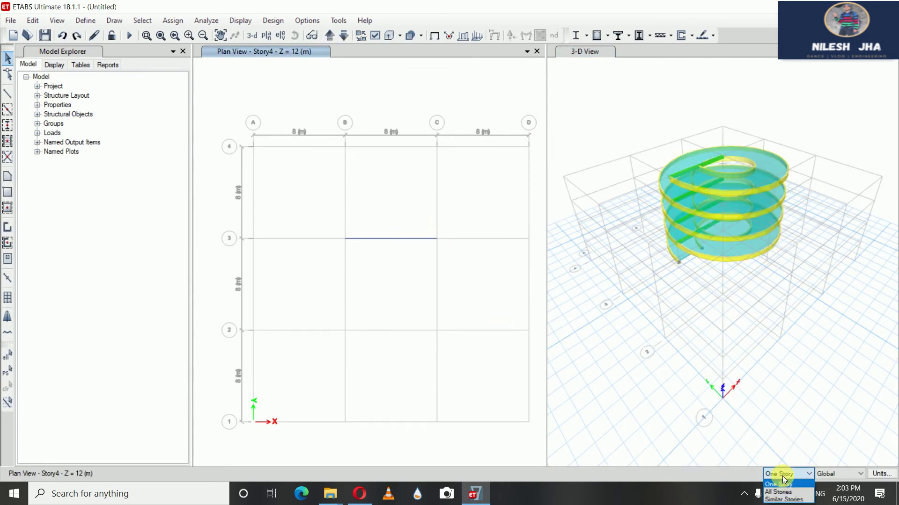
left_click(784, 492)
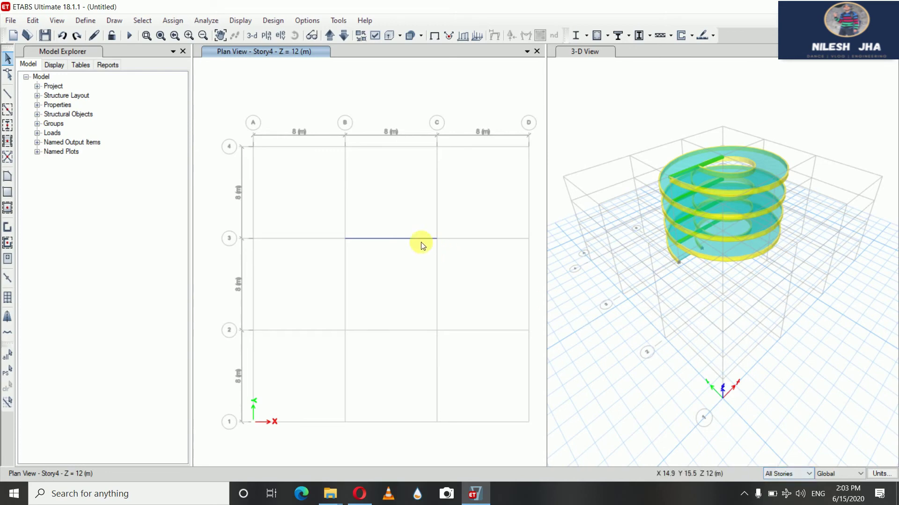
left_click(417, 238)
left_click(33, 20)
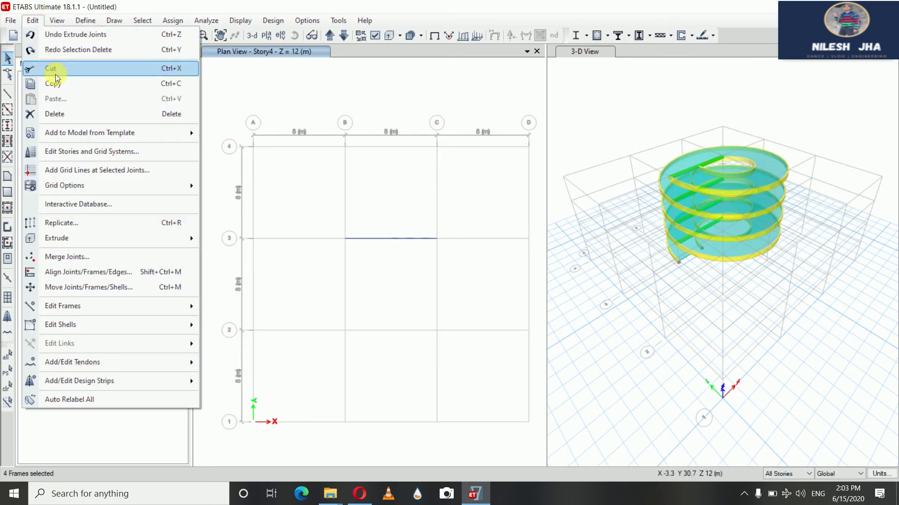
left_click(57, 113)
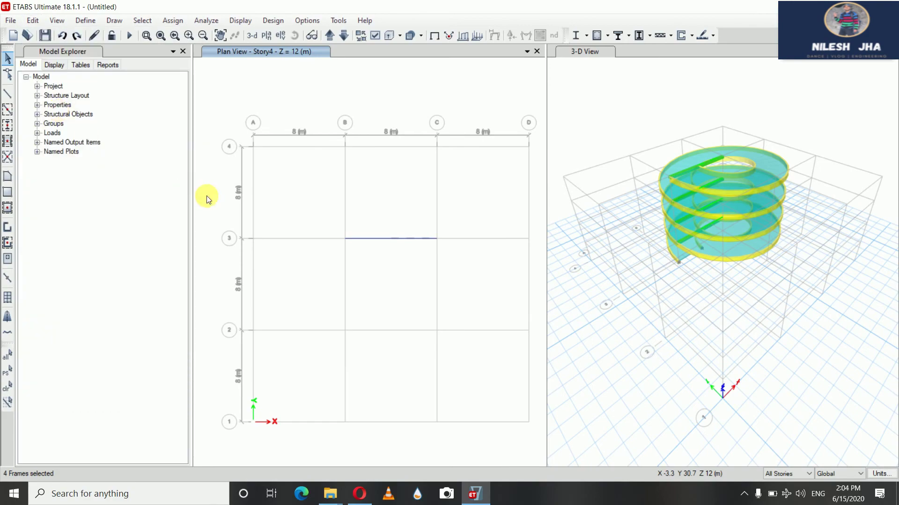
left_click(582, 52)
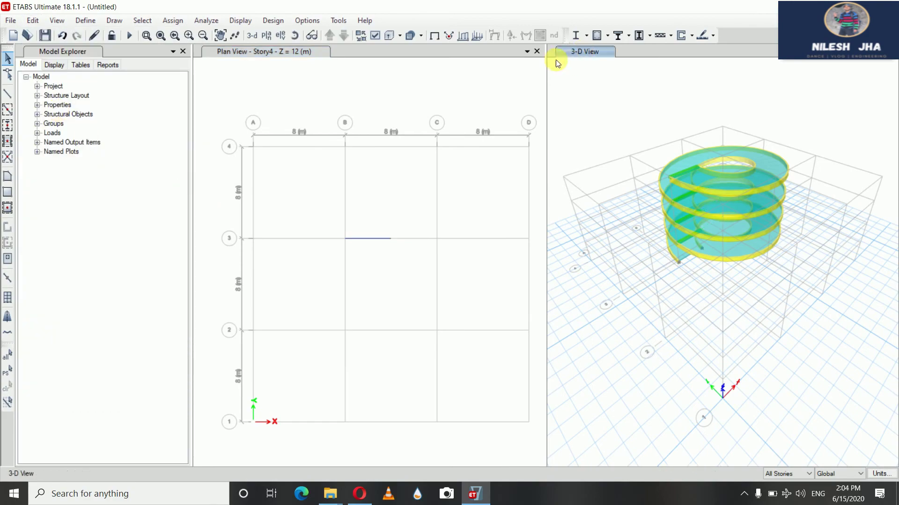
left_click(294, 36)
left_click_drag(577, 134, 627, 149)
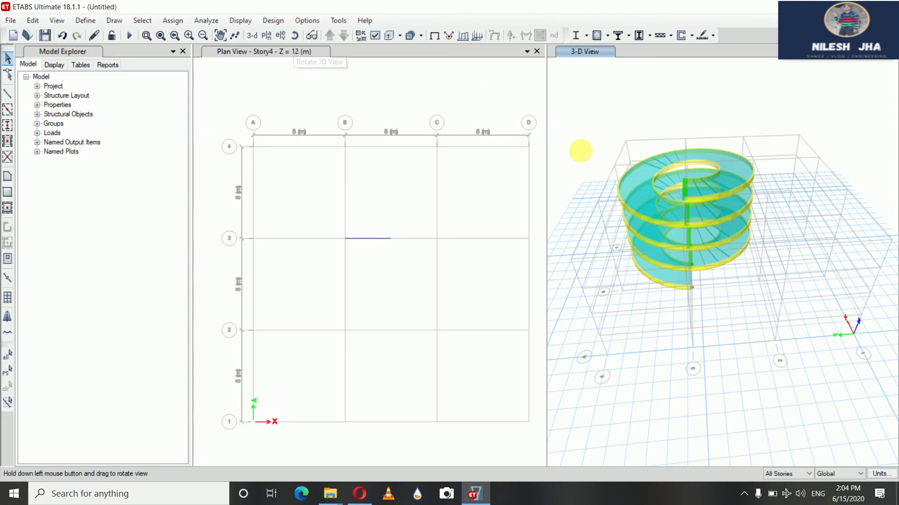
left_click_drag(581, 152, 592, 134)
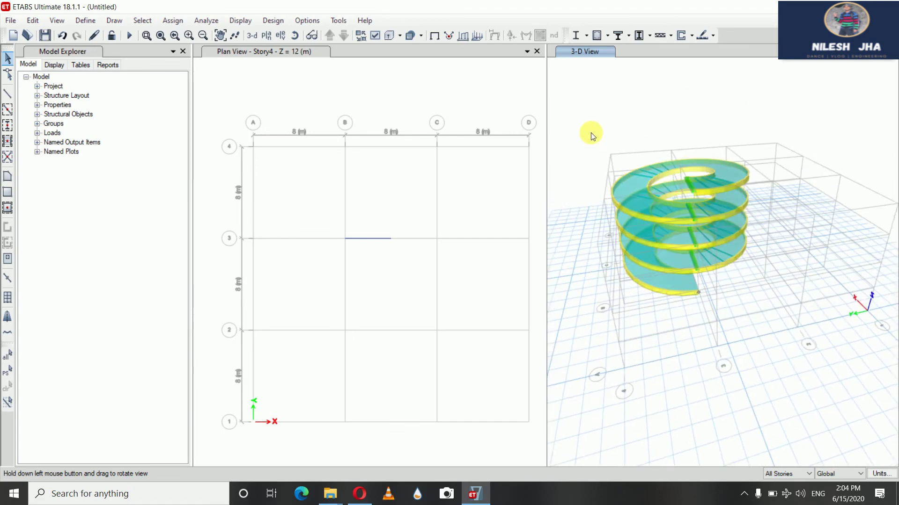